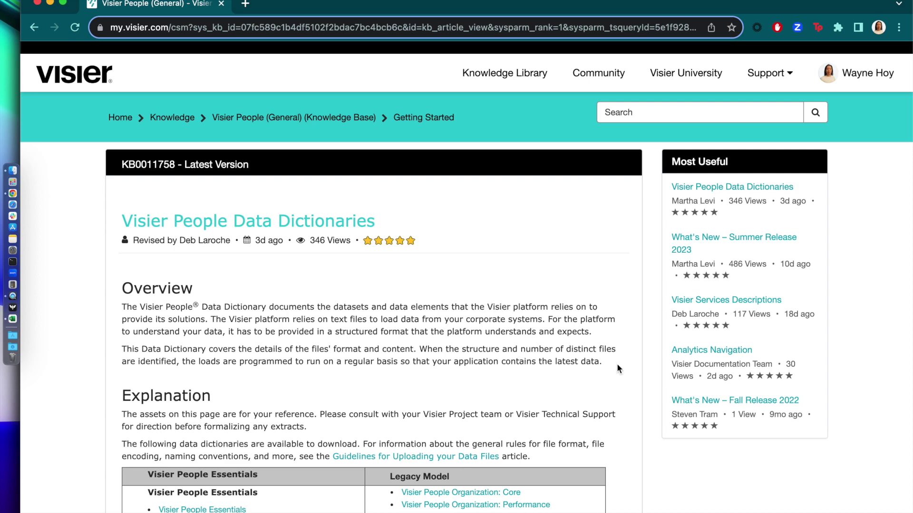
# Scroll to the data dictionary table and switch to the downloaded data dictionary workbook in Excel
pyautogui.scroll(-5, 618, 367)
pyautogui.scroll(-1, 618, 365)
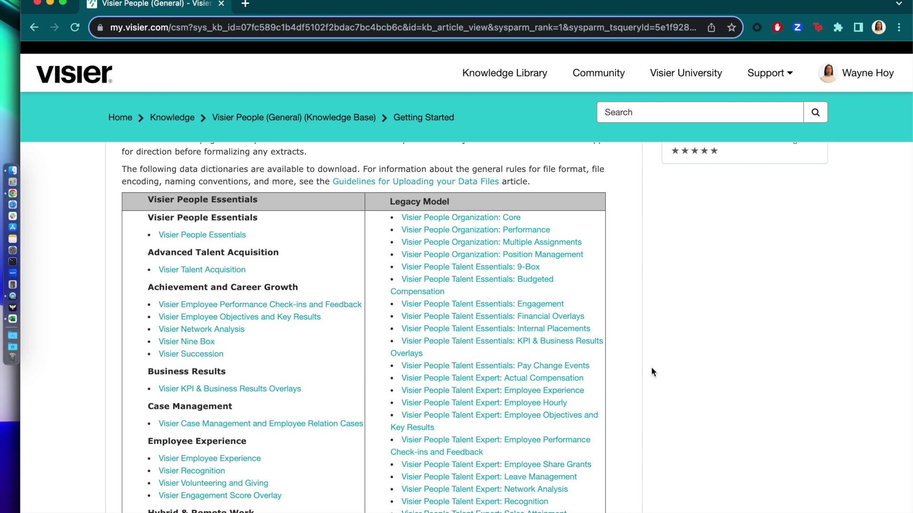
pyautogui.click(14, 324)
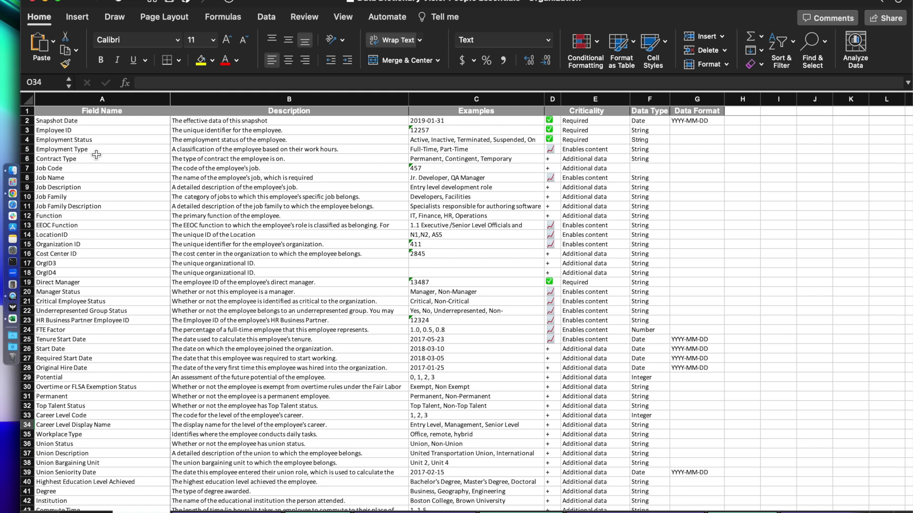
# Return to the Visier article listing the downloadable data dictionaries in Chrome
pyautogui.click(19, 199)
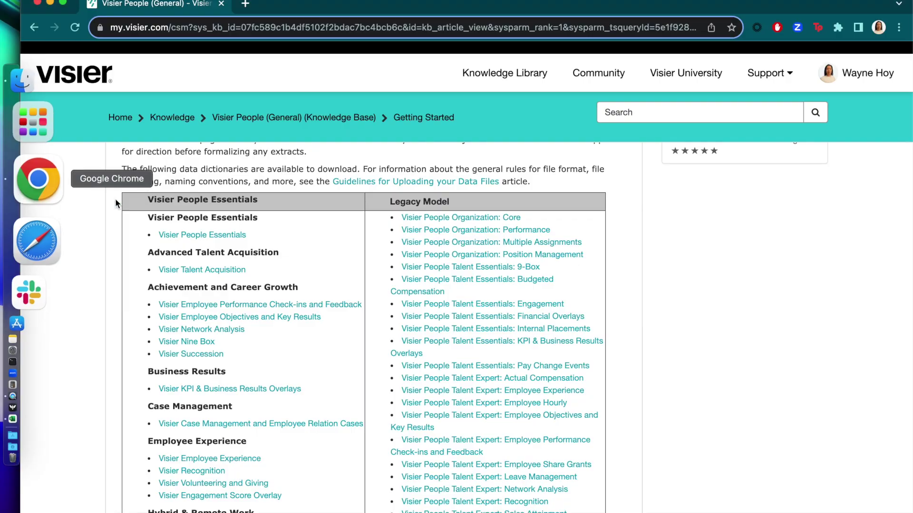
# Open the 'Guidelines for Uploading your Data Files' article and scroll through it
pyautogui.click(412, 187)
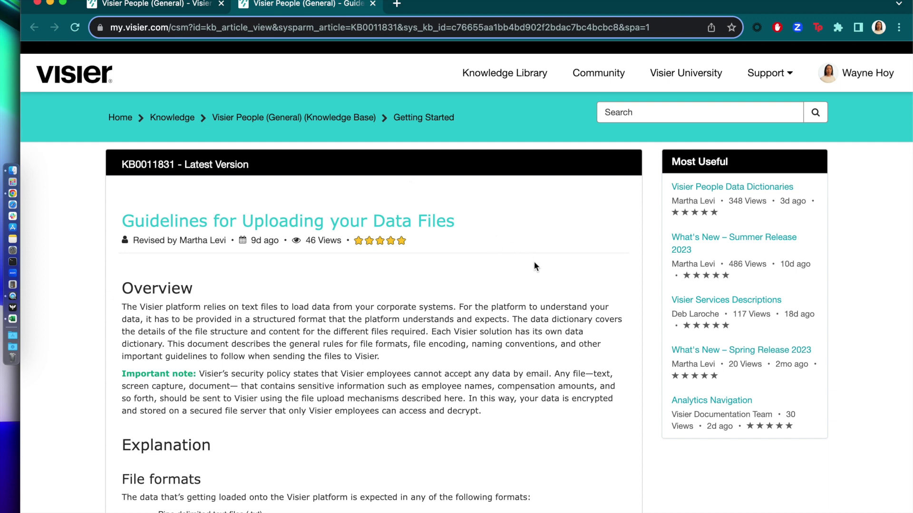
pyautogui.scroll(-3, 535, 262)
pyautogui.scroll(-2, 535, 262)
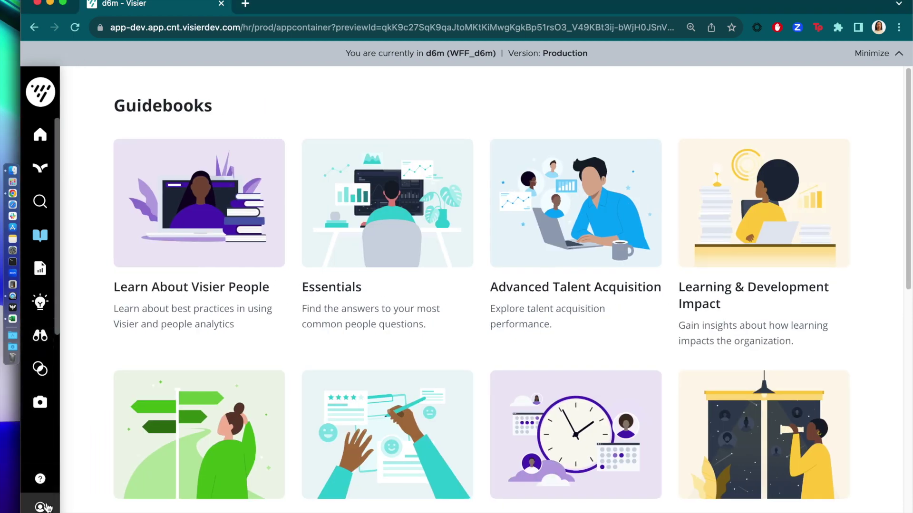
# Expand the sidebar navigation and scroll it to reach the Studio entry
pyautogui.moveTo(43, 507)
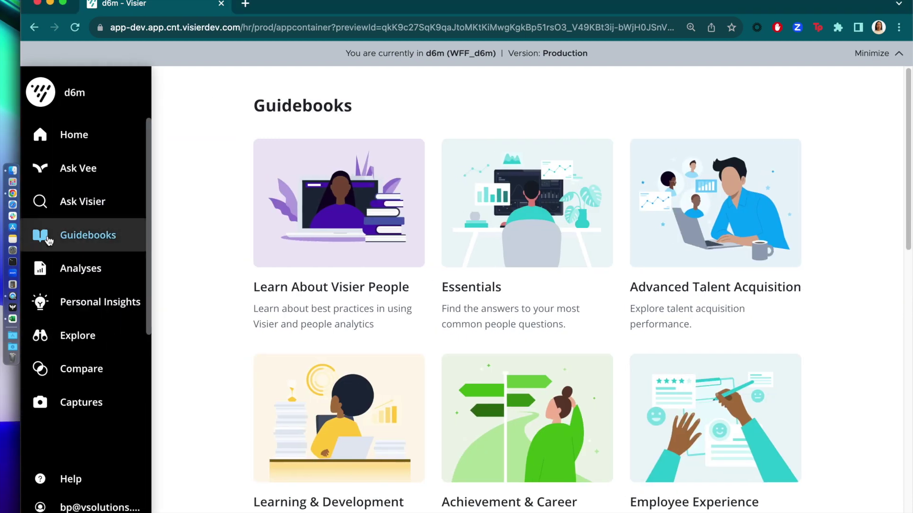
pyautogui.scroll(-3, 103, 298)
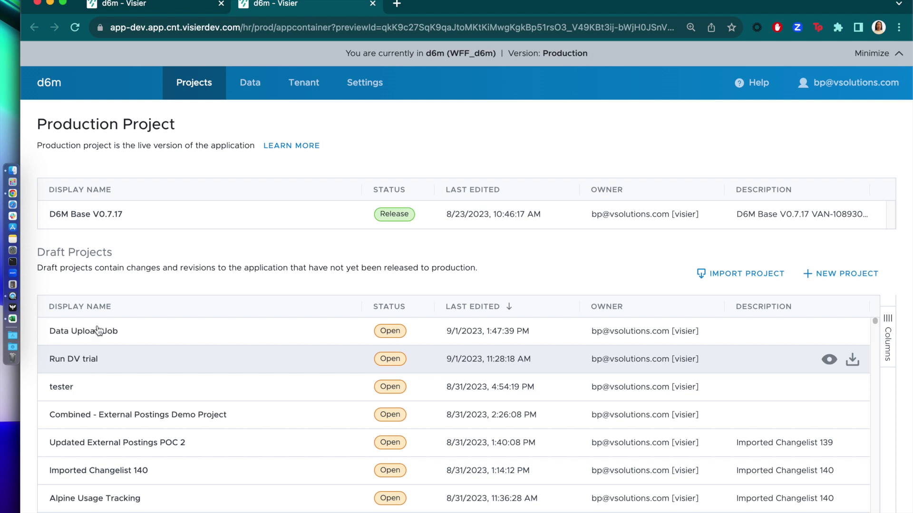
# Open Data > Data Transfers and dismiss the unknown and unexpected error notices
pyautogui.click(258, 80)
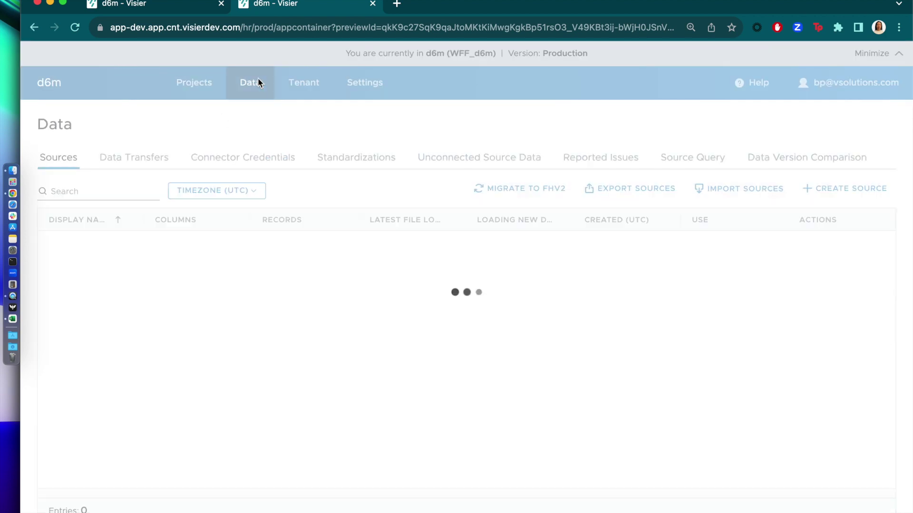
pyautogui.click(151, 160)
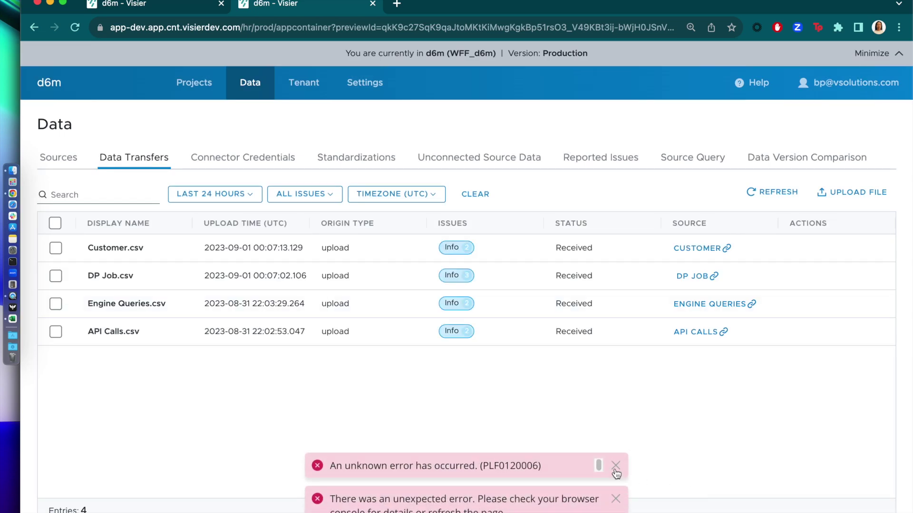
pyautogui.click(616, 466)
pyautogui.click(615, 499)
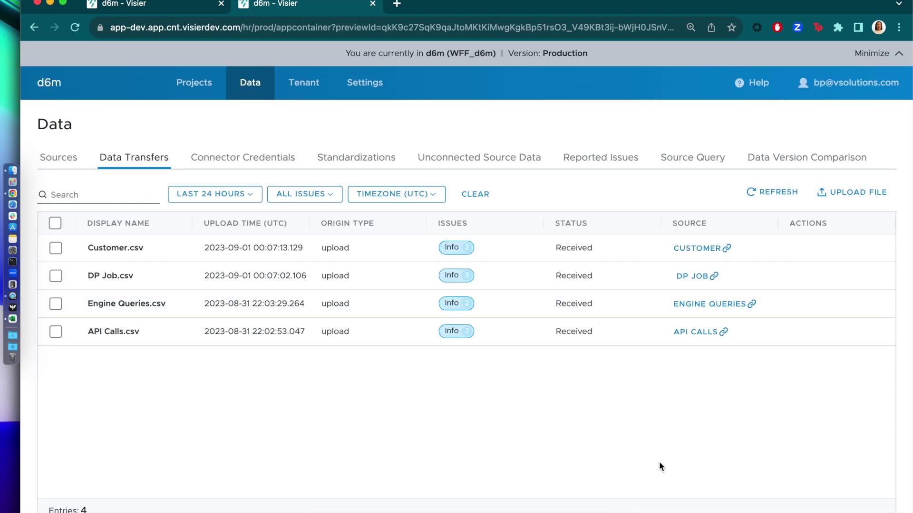
# Upload the Employee.csv file as a new data transfer
pyautogui.click(861, 194)
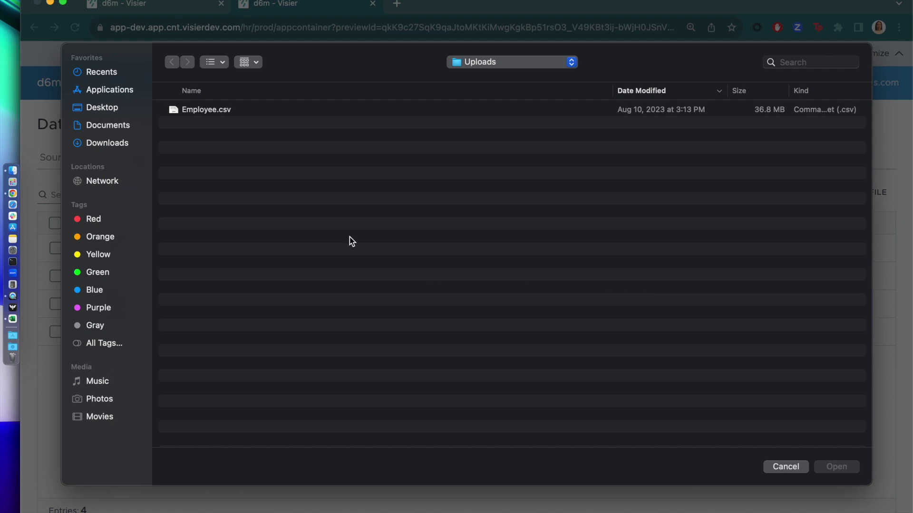
pyautogui.click(285, 114)
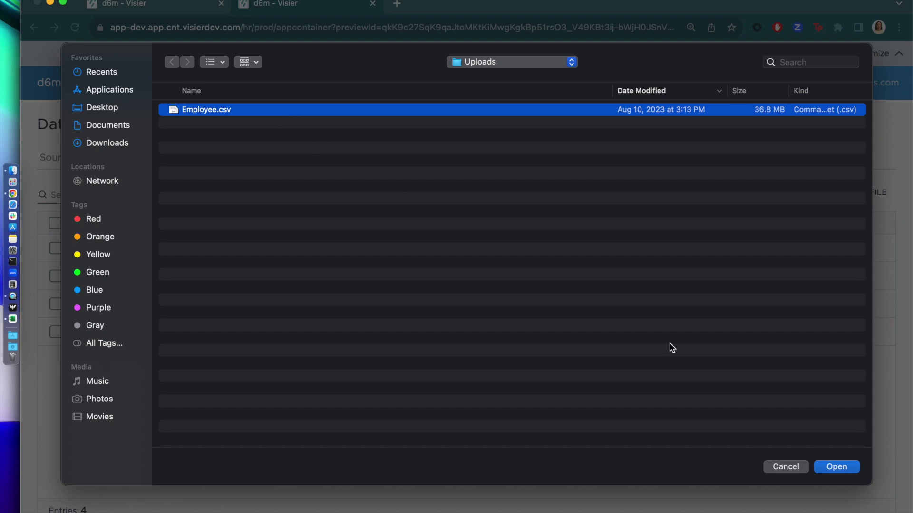
pyautogui.click(837, 466)
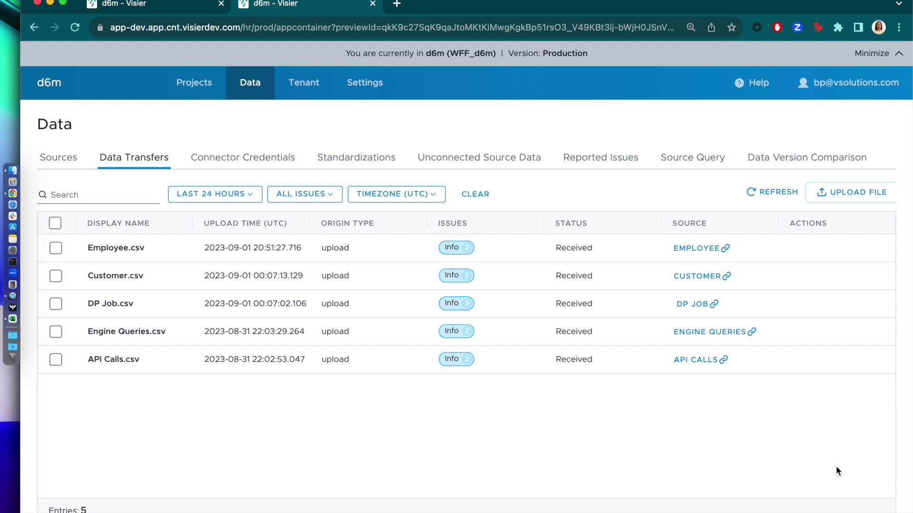
# Go back to the Projects list, opening and then cancelling the New Project dialog
pyautogui.moveTo(800, 256)
pyautogui.click(194, 90)
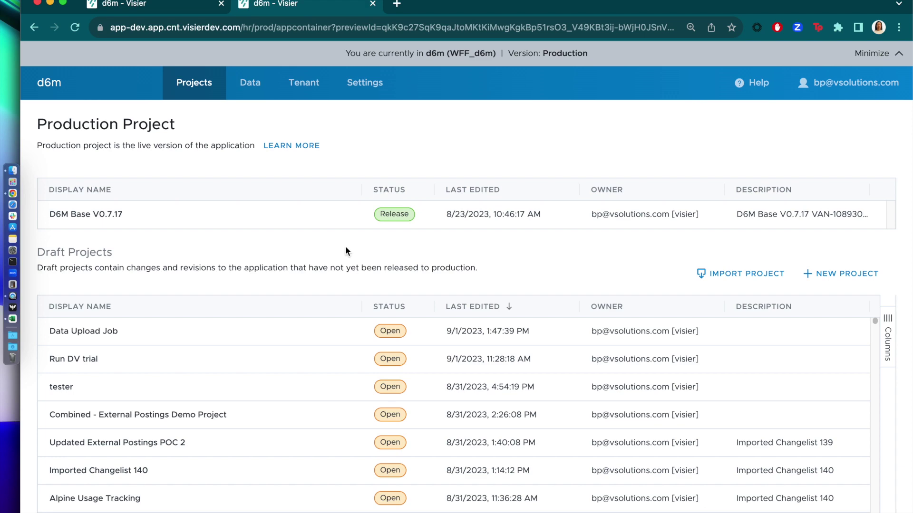
pyautogui.click(845, 279)
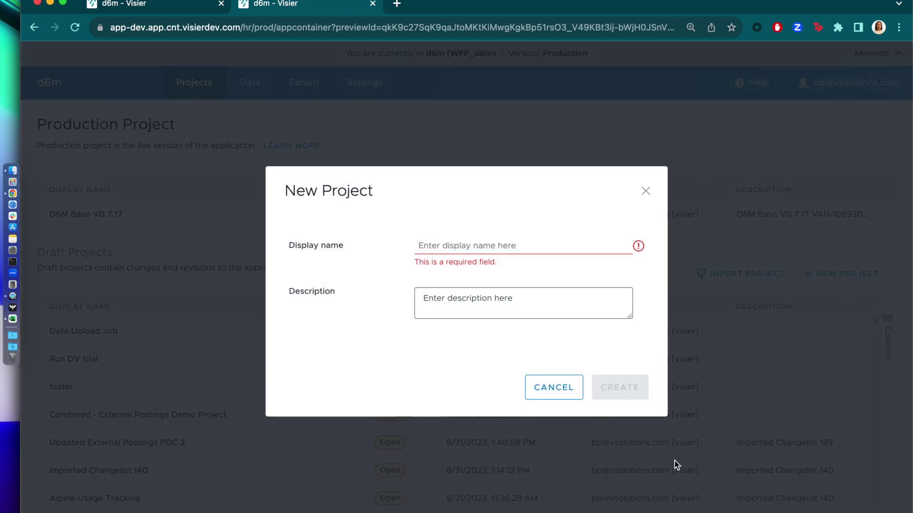
pyautogui.click(555, 395)
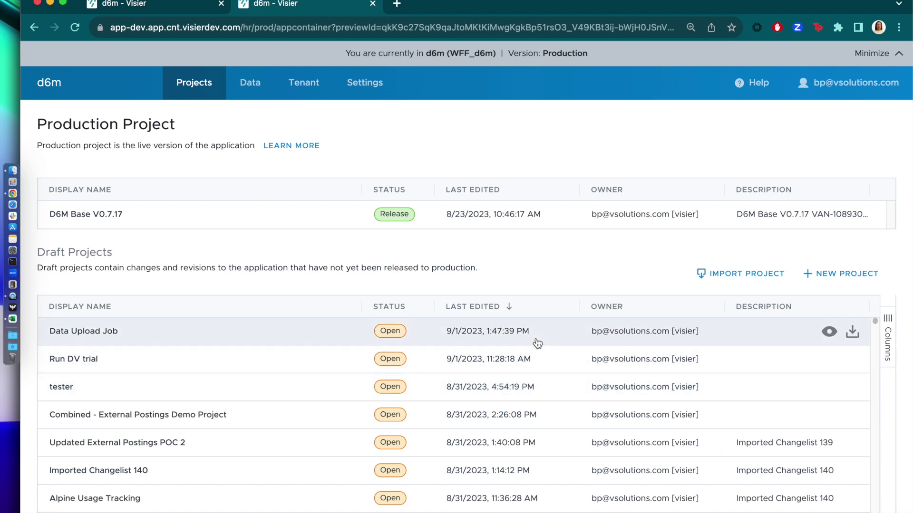
# Open the Data Upload Job project and view its Uncommitted Changes list
pyautogui.click(536, 342)
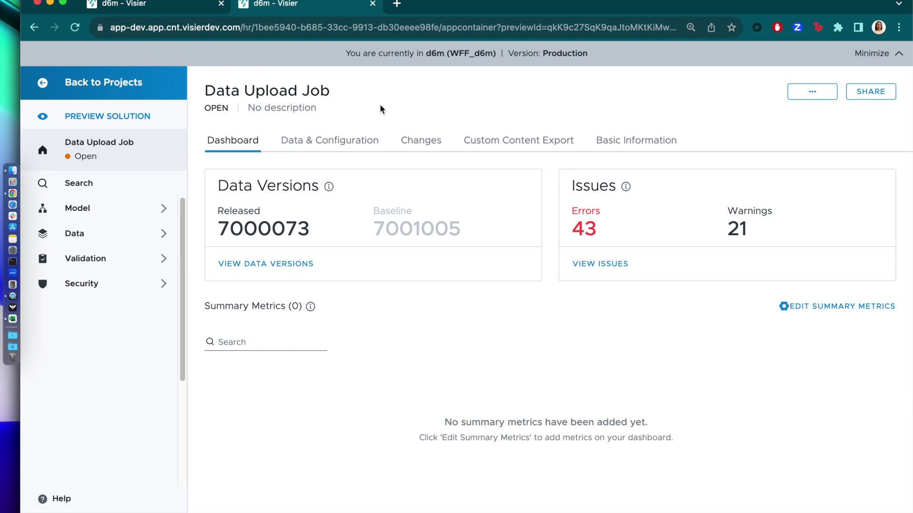
pyautogui.click(430, 143)
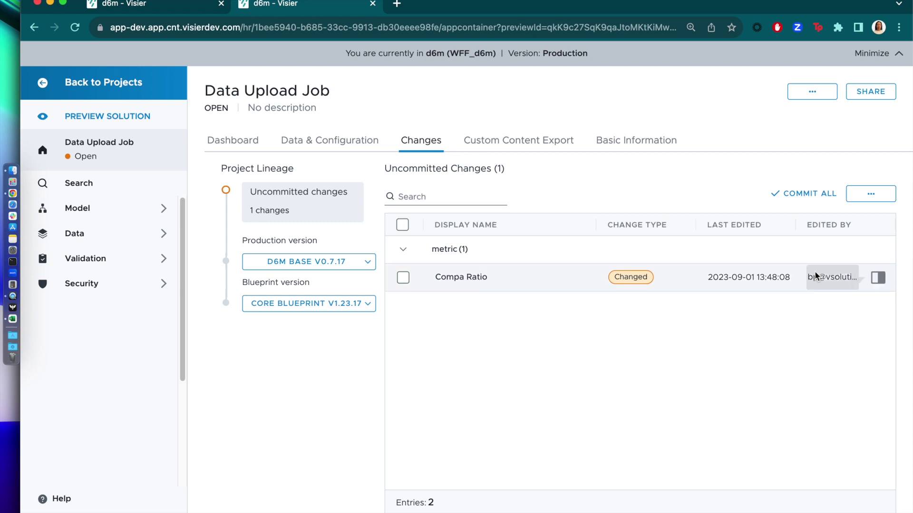
pyautogui.click(876, 281)
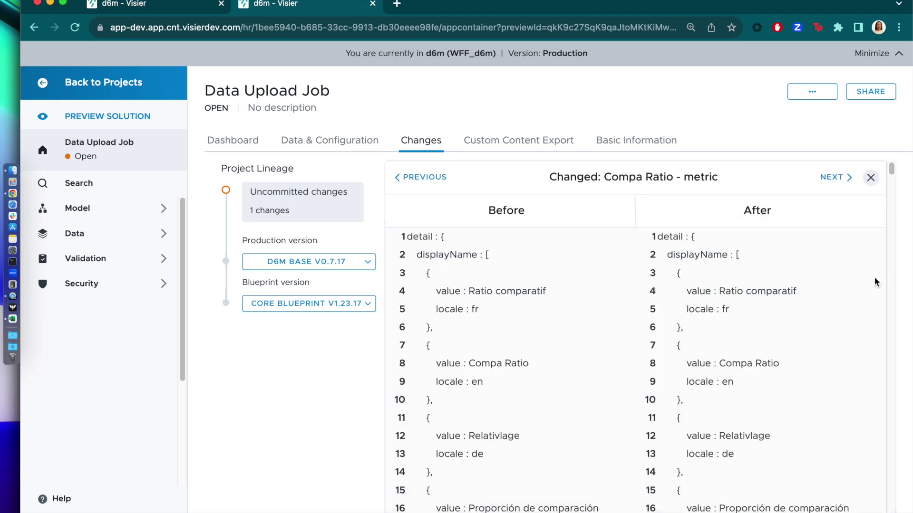
pyautogui.scroll(-20, 875, 277)
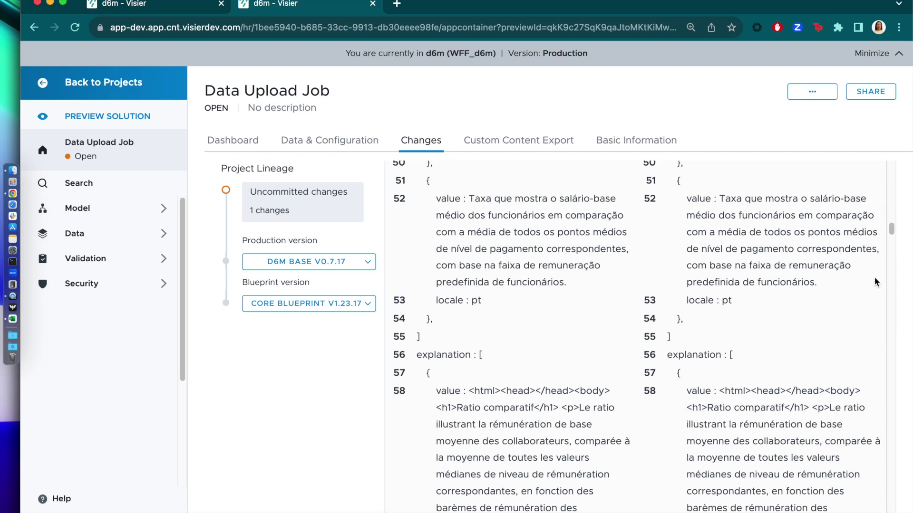
pyautogui.scroll(-20, 874, 277)
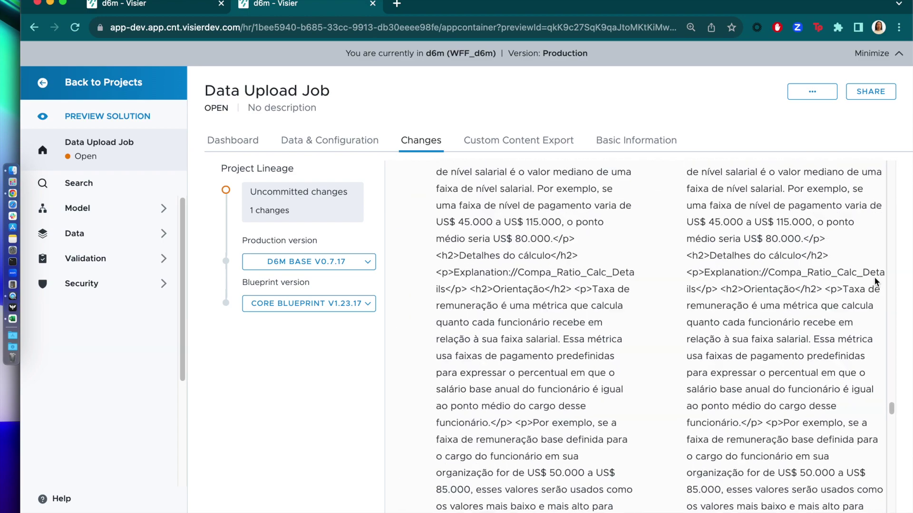
pyautogui.scroll(-20, 874, 278)
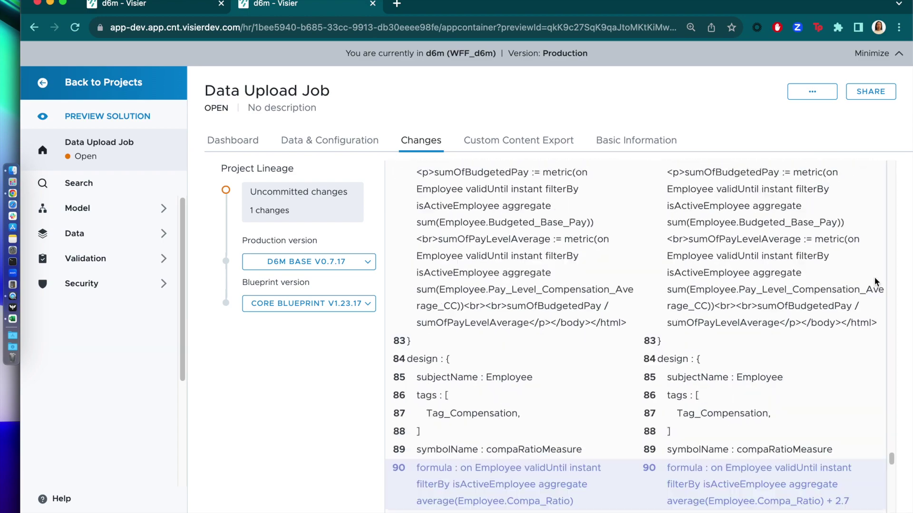
pyautogui.scroll(-1, 874, 278)
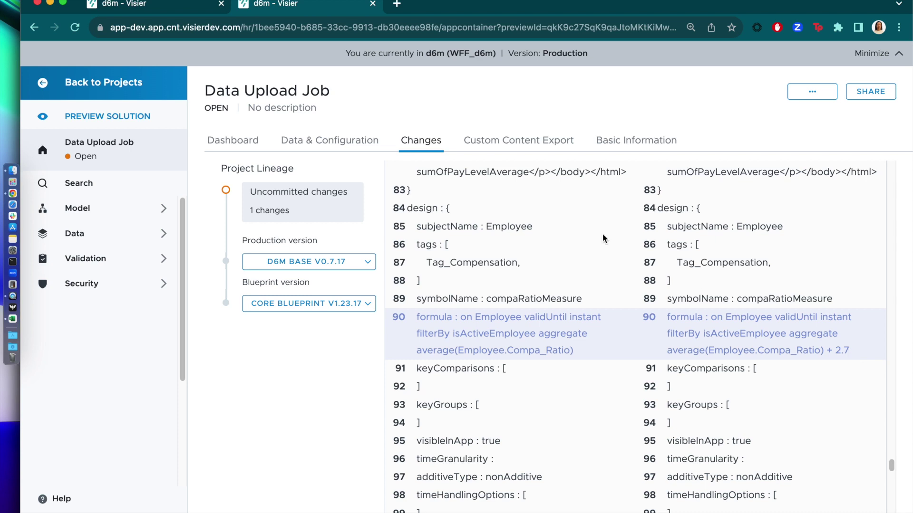
pyautogui.scroll(20, 700, 339)
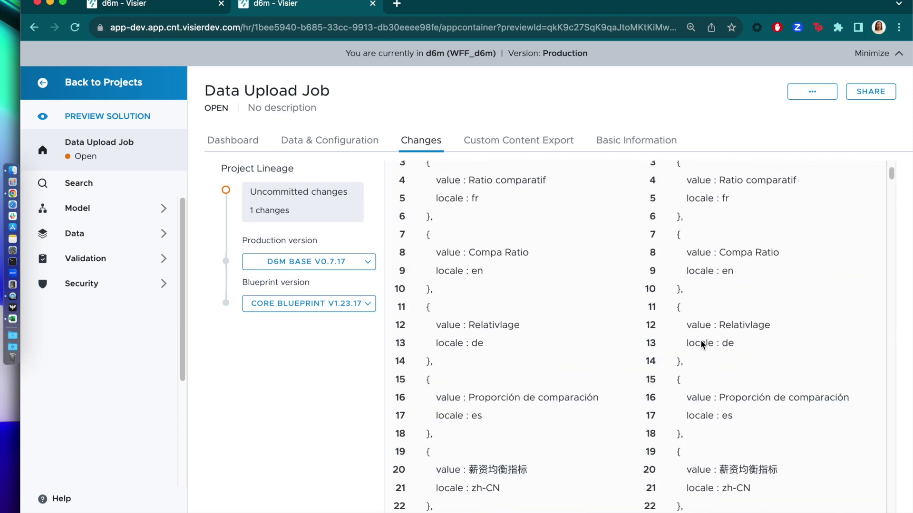
pyautogui.click(871, 177)
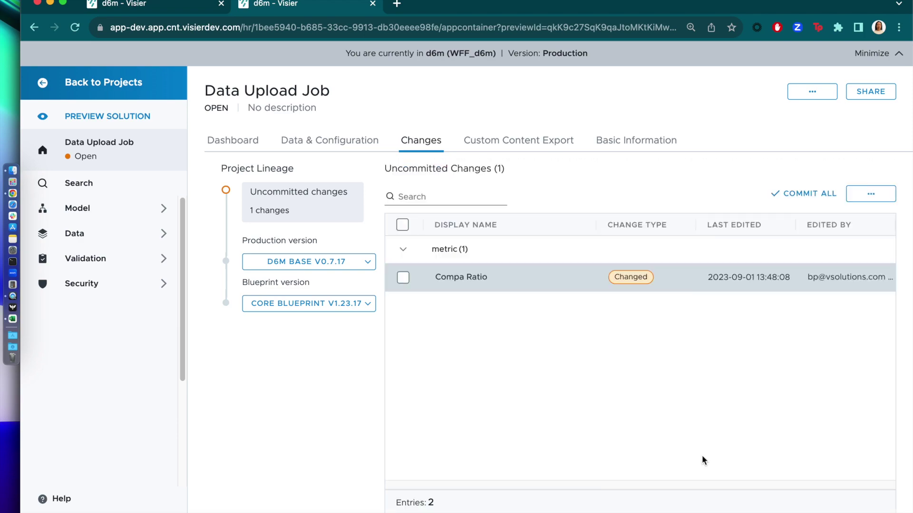
# Delete the uncommitted Compa Ratio change, confirm removal, and return to the project dashboard
pyautogui.click(402, 278)
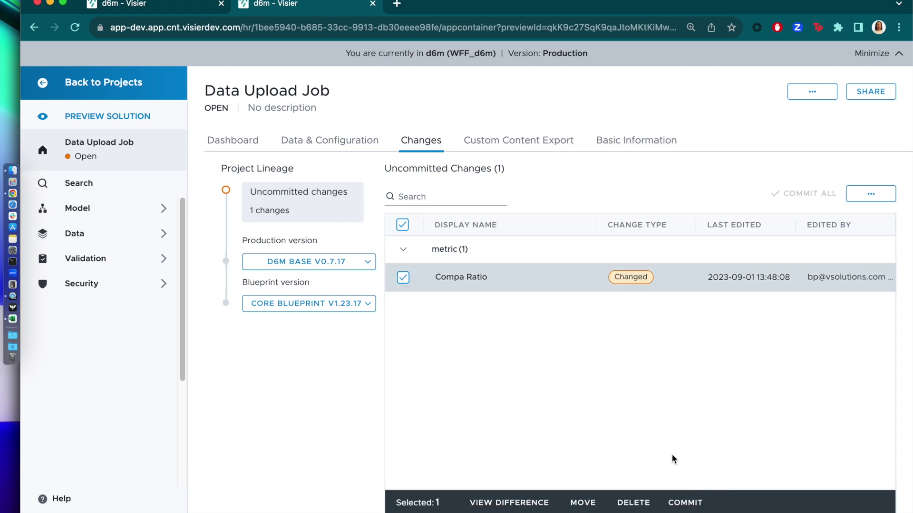
pyautogui.click(636, 505)
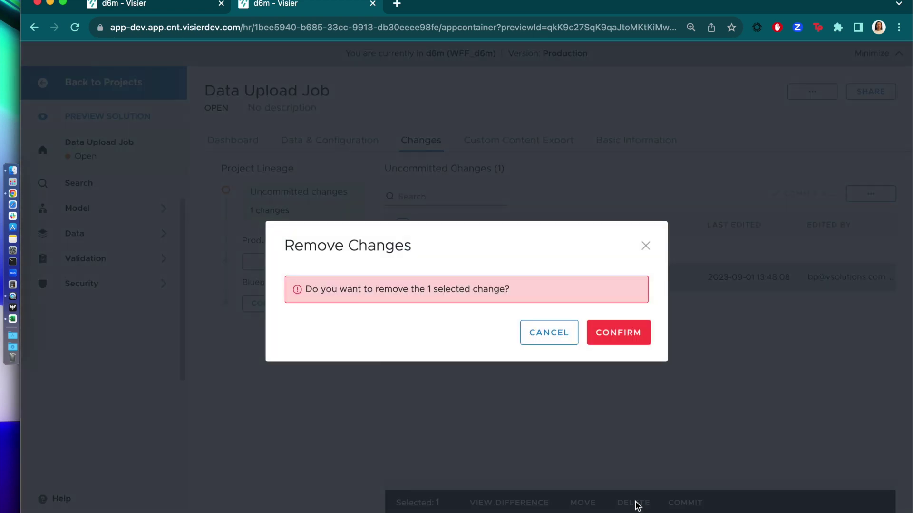
pyautogui.click(624, 334)
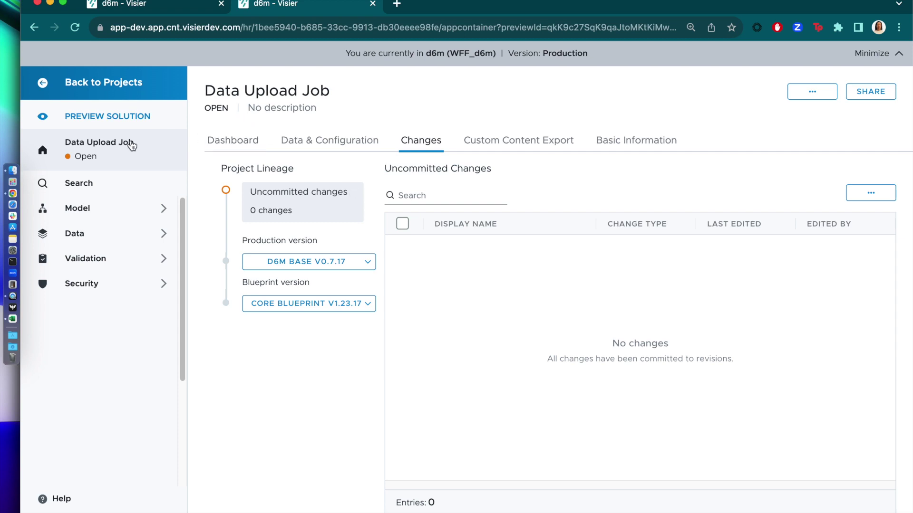
pyautogui.click(212, 150)
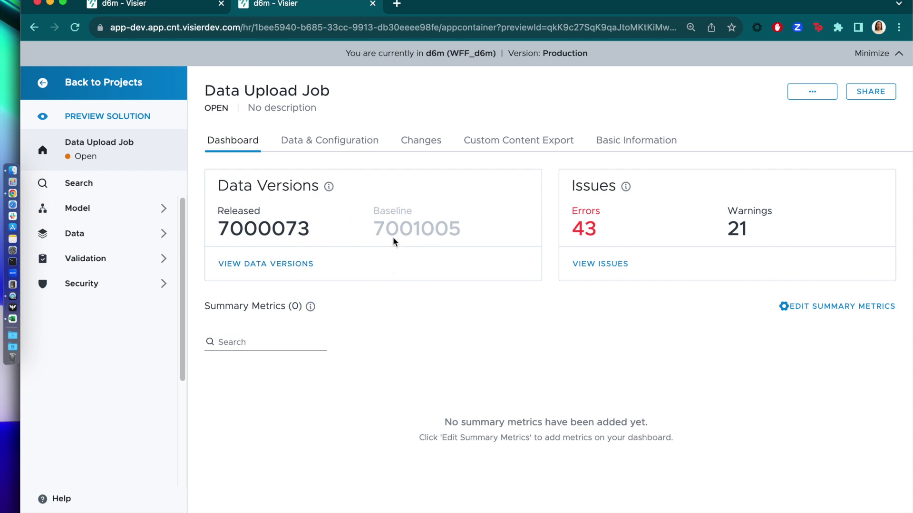
# Open the data versions view showing WFF_d6m Job at current release 7000073
pyautogui.click(303, 263)
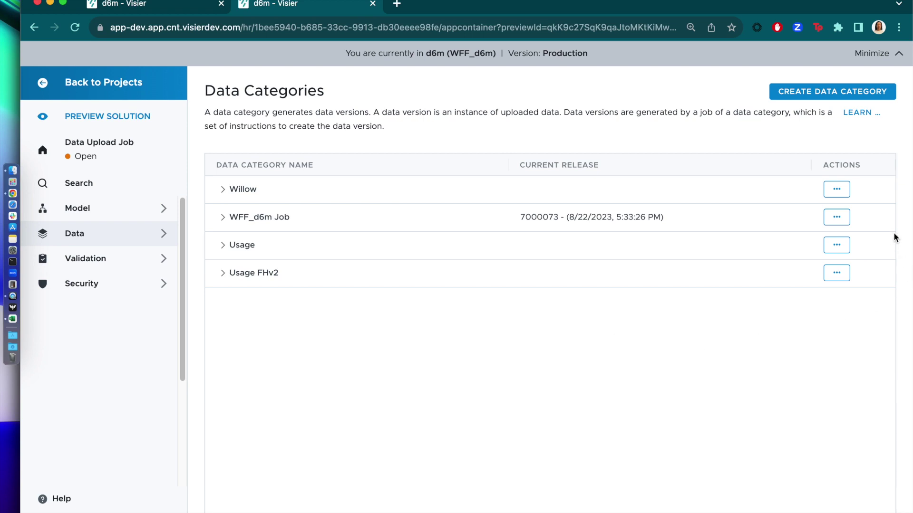
# Run the WFF_d6m Job category's job from its actions menu via the Configure Data Loader dialog
pyautogui.click(830, 219)
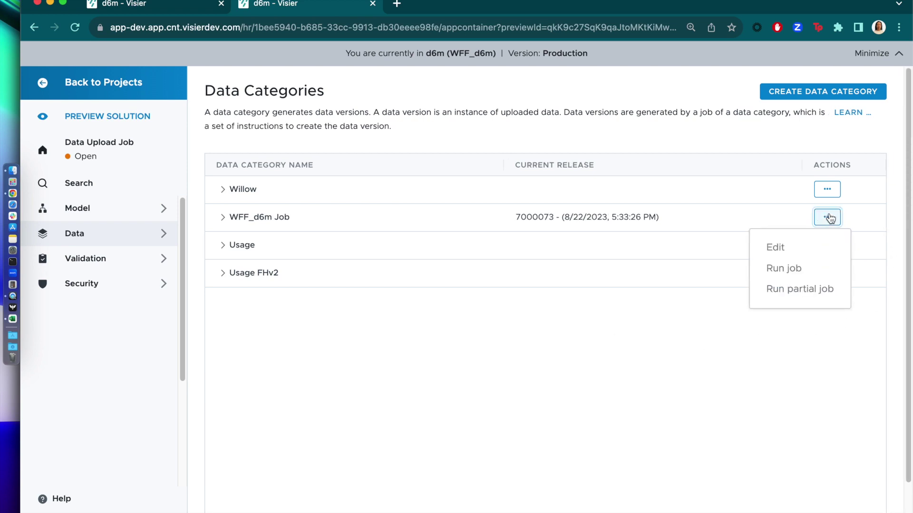
pyautogui.click(793, 280)
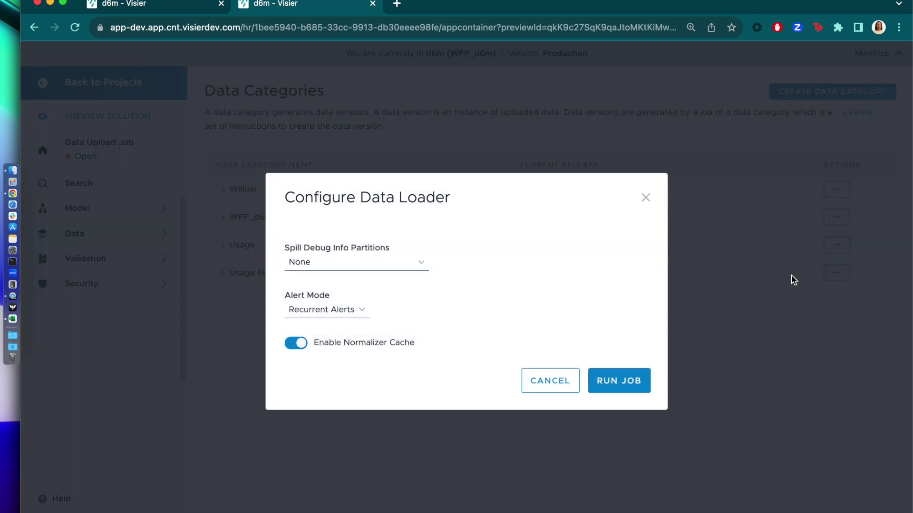
pyautogui.click(628, 382)
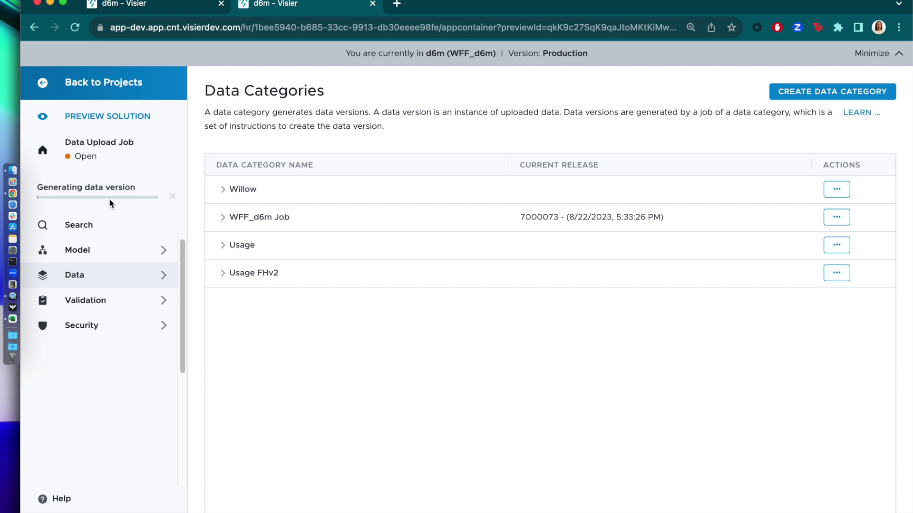
# Open the Data > Jobs page to check that the WFF_d6m processing job succeeded
pyautogui.click(134, 278)
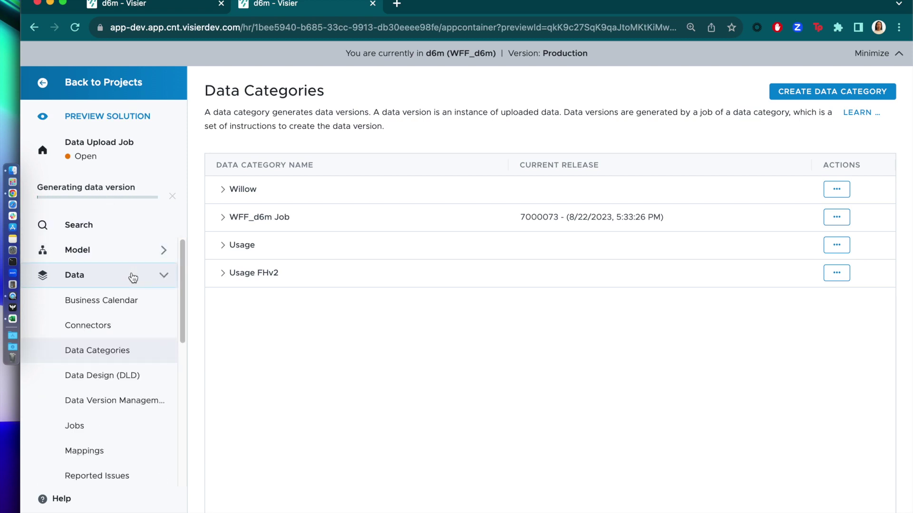
pyautogui.scroll(-2, 133, 278)
pyautogui.scroll(2, 133, 277)
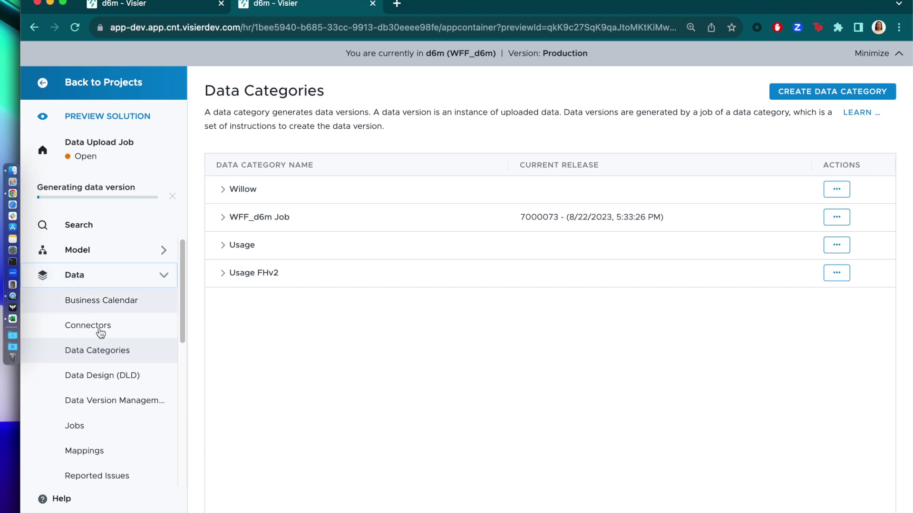
pyautogui.click(100, 424)
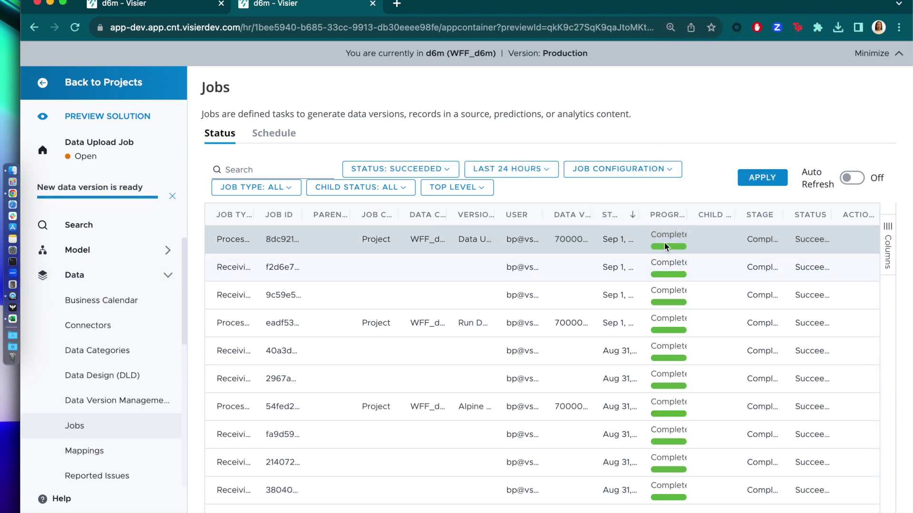
# Review the latest processing job's details, then return to the Data Upload Job dashboard
pyautogui.click(572, 239)
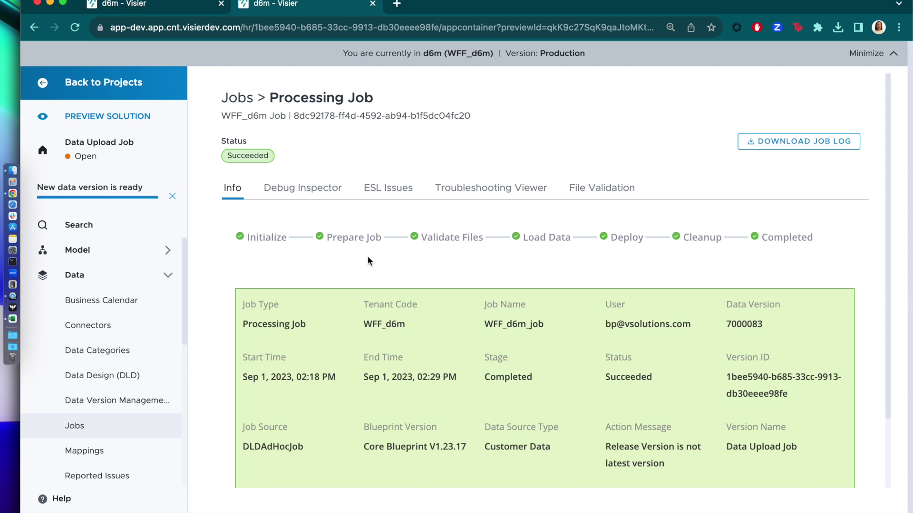
pyautogui.click(110, 154)
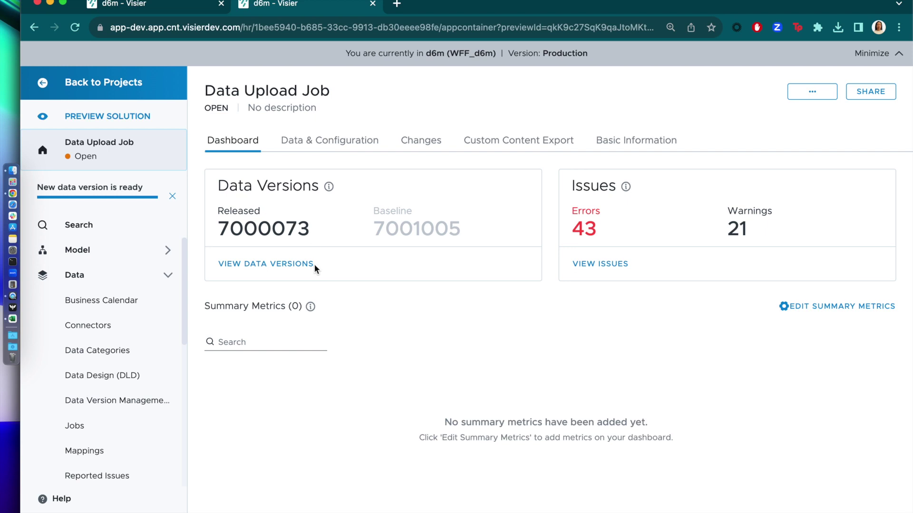
# Change the WFF_d6m Job category's custom data version from 7000073 to 7000083 and save it
pyautogui.click(295, 264)
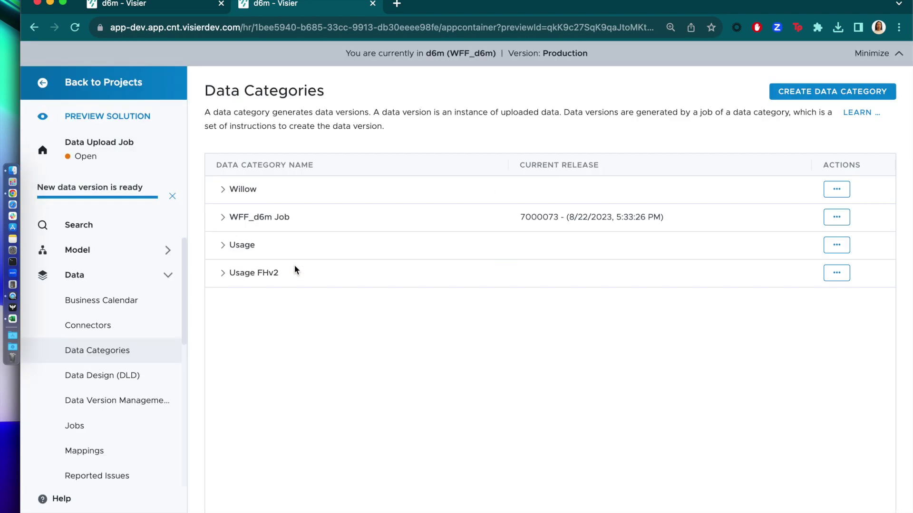
pyautogui.click(839, 212)
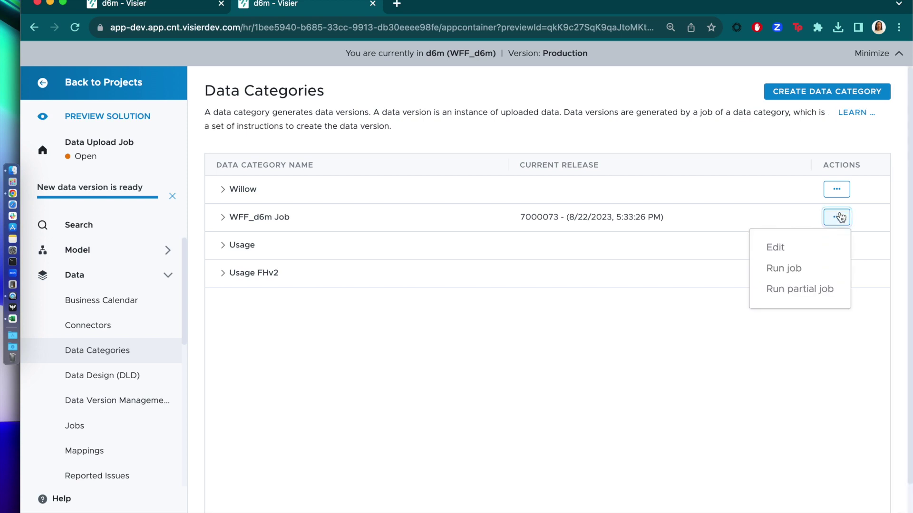
pyautogui.click(808, 247)
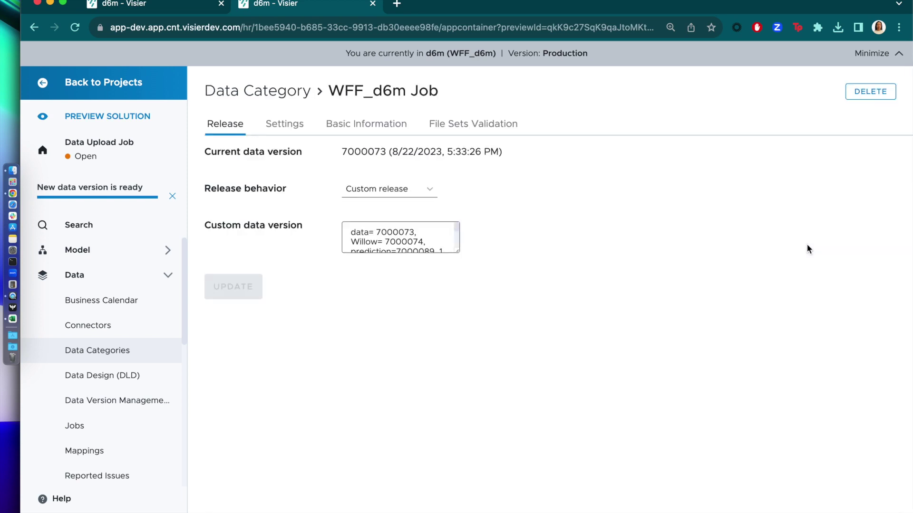
pyautogui.click(415, 234)
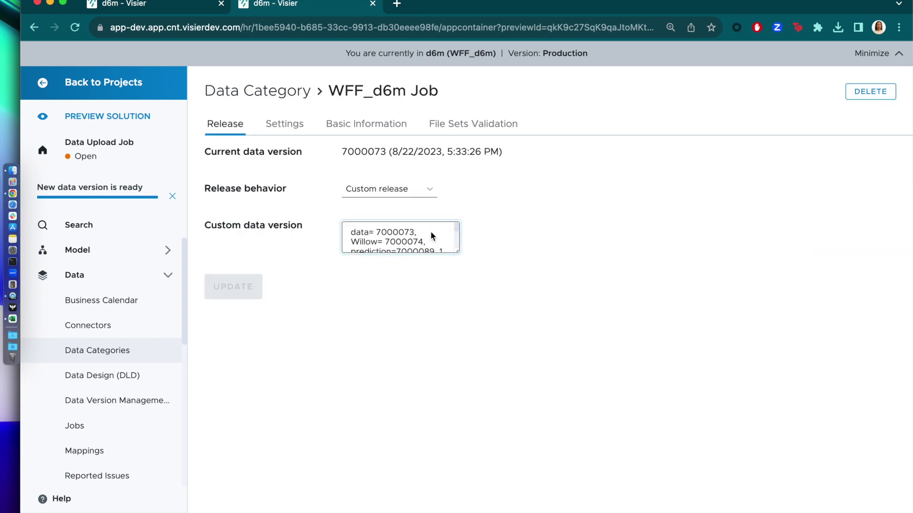
pyautogui.press('Left')
pyautogui.press('BackSpace')
pyautogui.write('8')
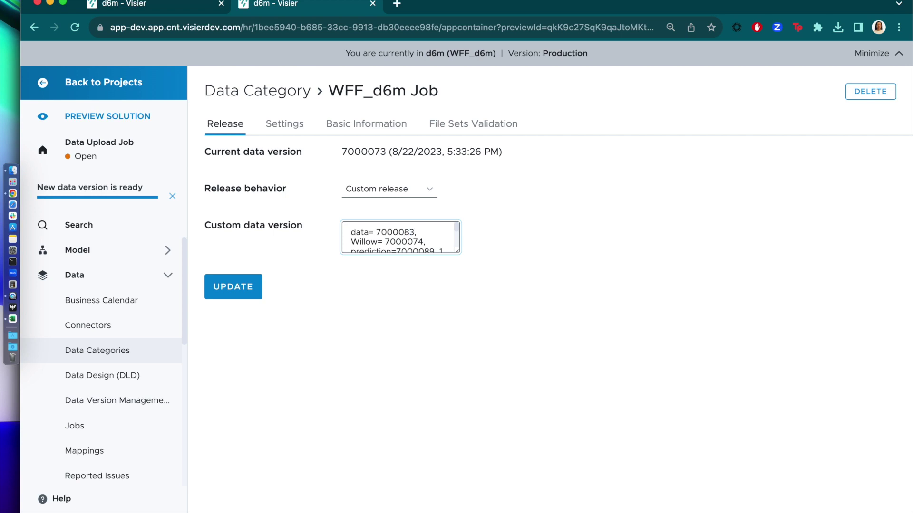
pyautogui.click(212, 291)
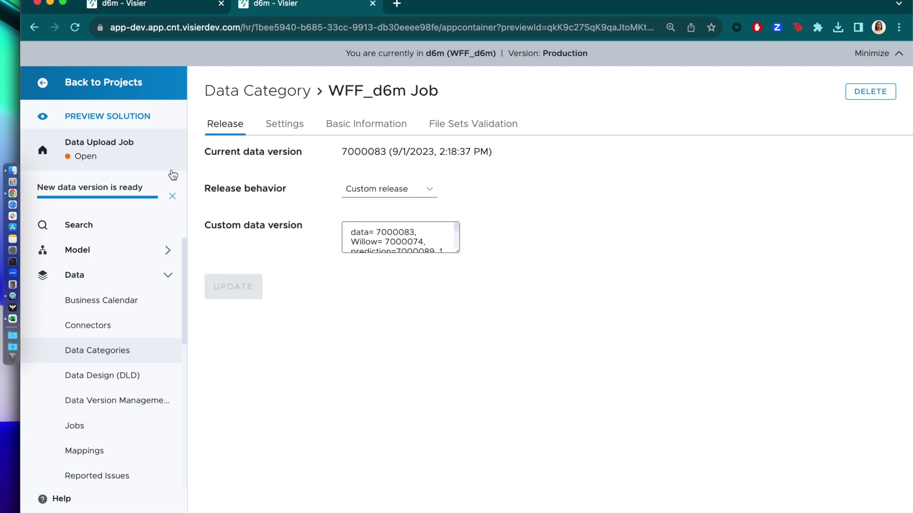
pyautogui.click(141, 156)
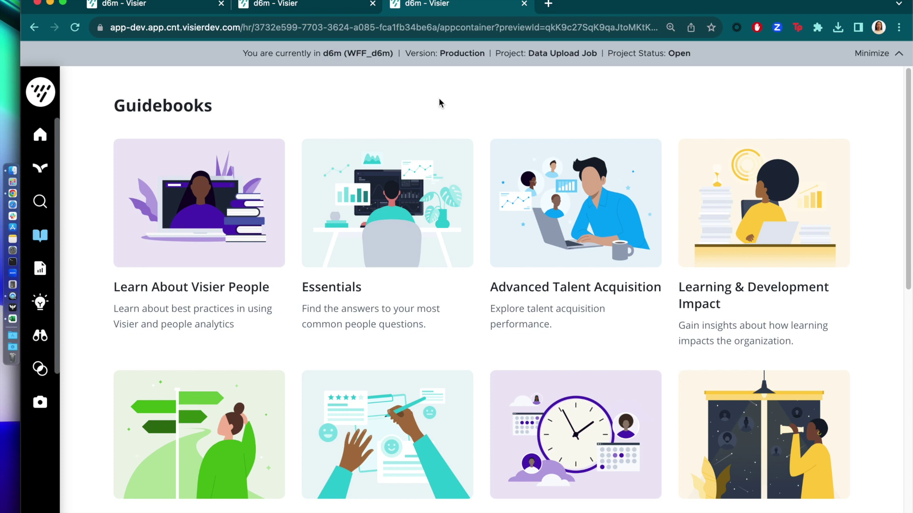
# Open the Data Validation guidebook from the Guidebooks page in the project preview
pyautogui.click(228, 168)
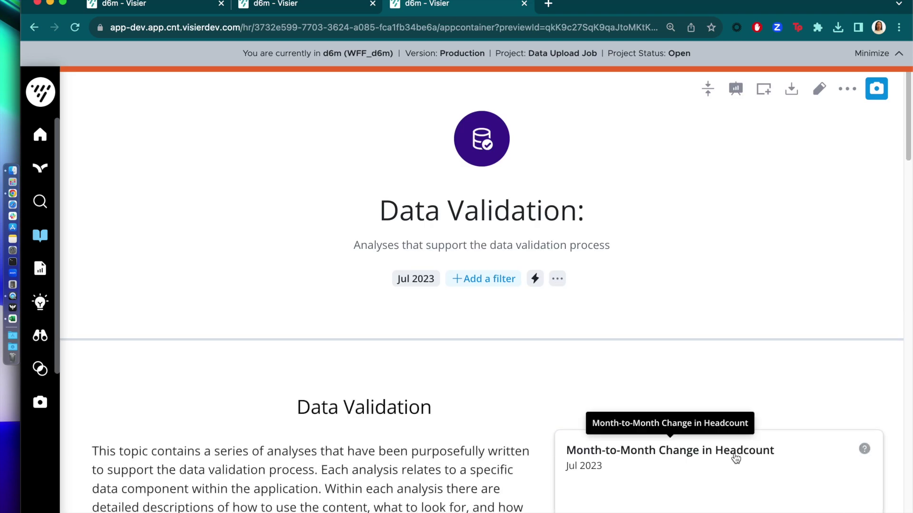
# Open Employee Attribute - Validation and scroll to the Contract Type chart (375 Permanent, 371 Temporary)
pyautogui.scroll(-12, 77, 410)
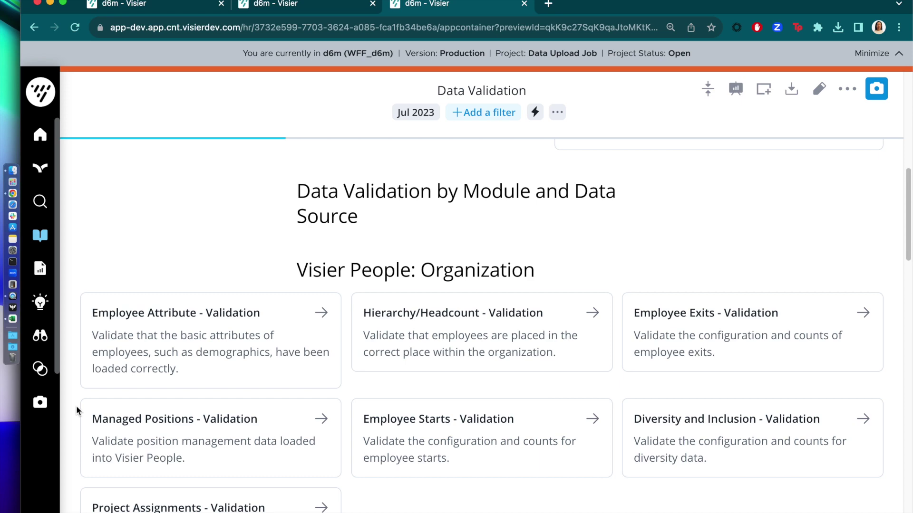
pyautogui.click(181, 359)
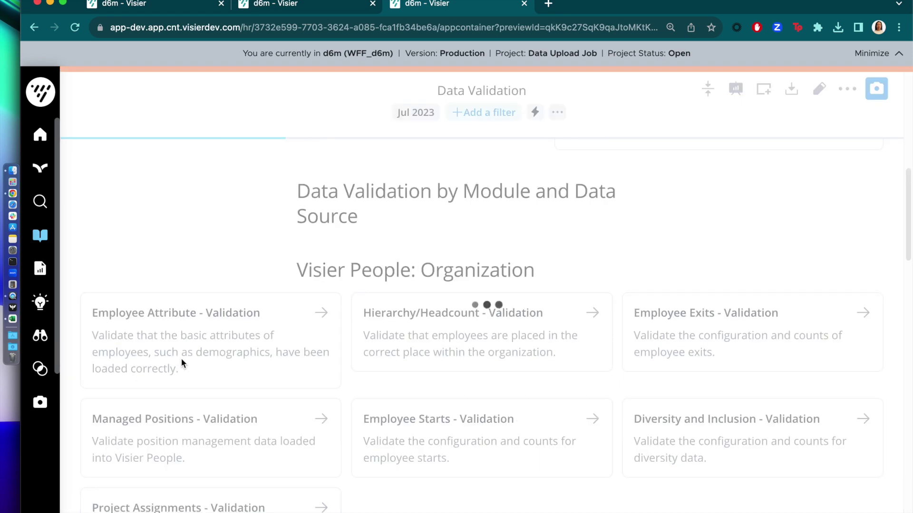
pyautogui.scroll(-2, 133, 373)
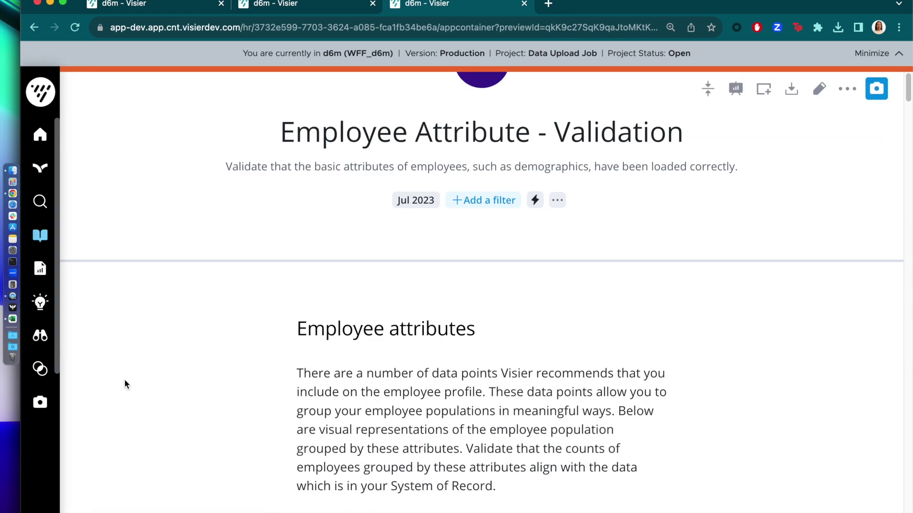
pyautogui.scroll(-5, 125, 381)
pyautogui.scroll(-2, 67, 395)
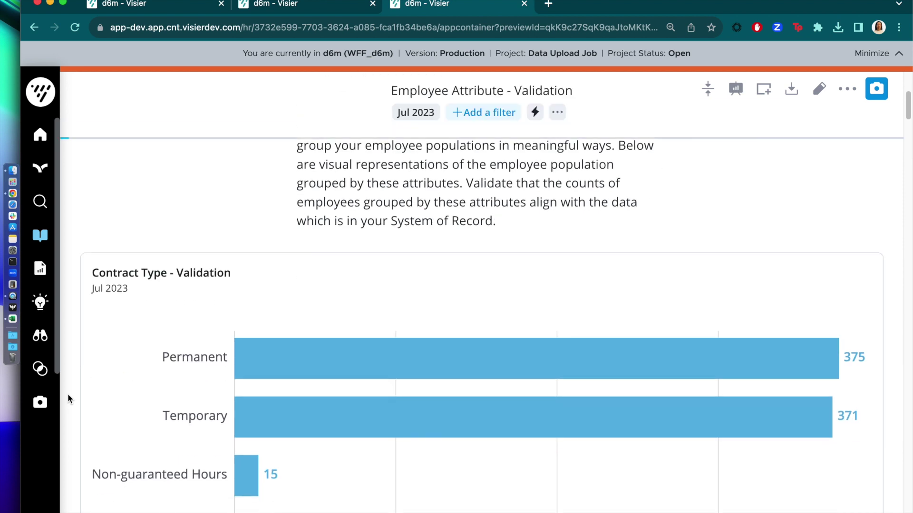
pyautogui.scroll(-3, 67, 393)
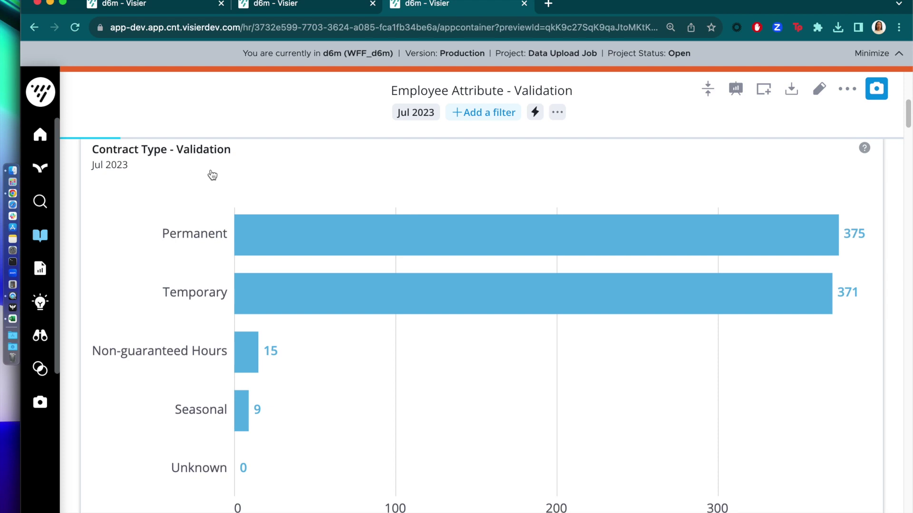
# Back in Studio, list the project's uncommitted changes and select the Data Version Config change
pyautogui.click(309, 9)
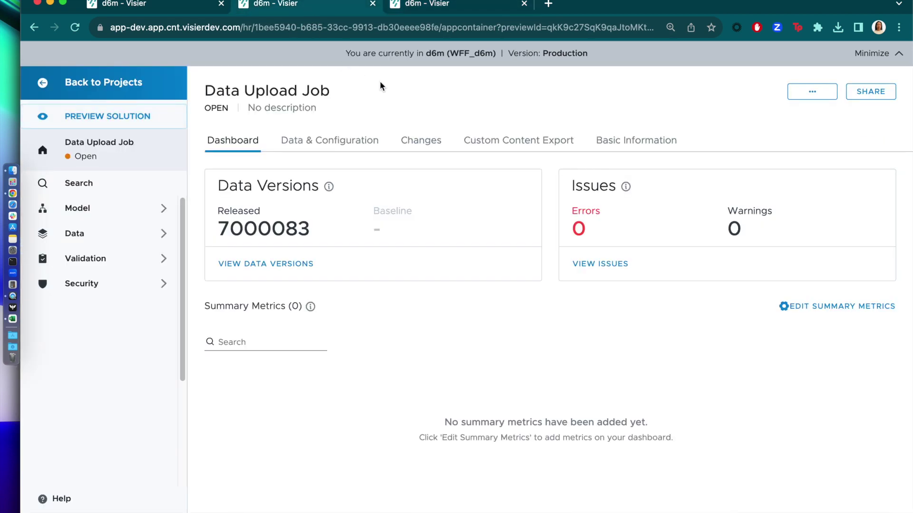
pyautogui.click(810, 91)
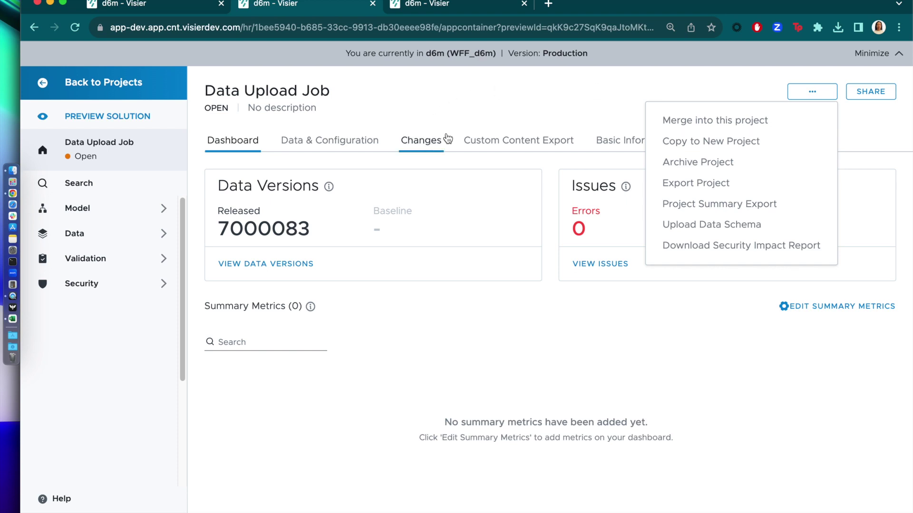
pyautogui.click(421, 140)
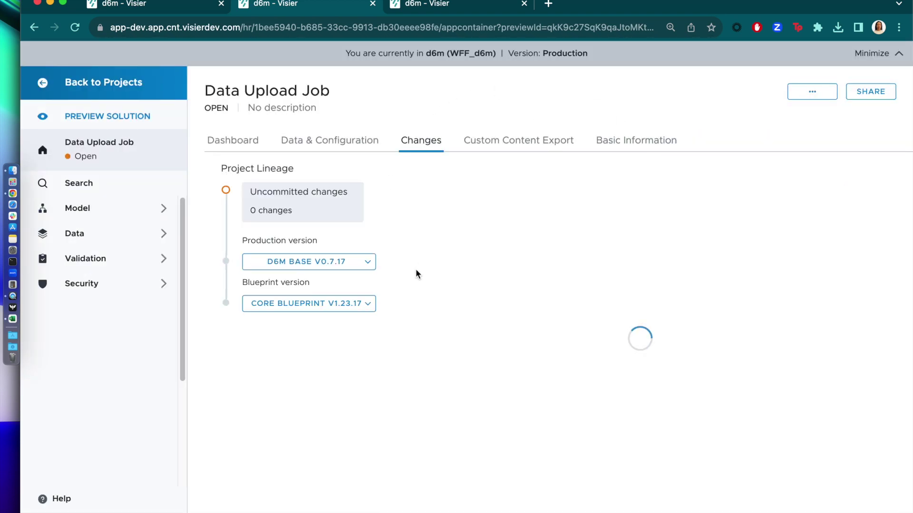
pyautogui.click(402, 225)
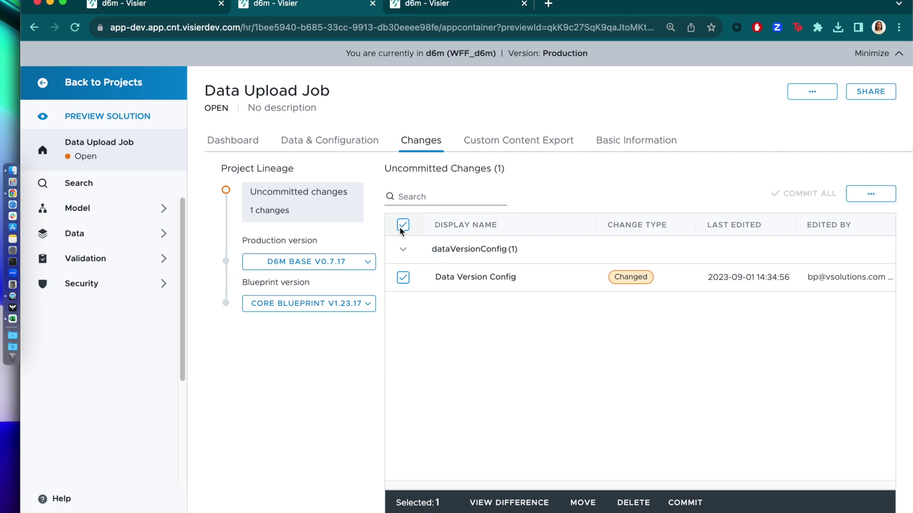
# Commit the selected change as the project revision 'Commit for Publication'
pyautogui.click(685, 503)
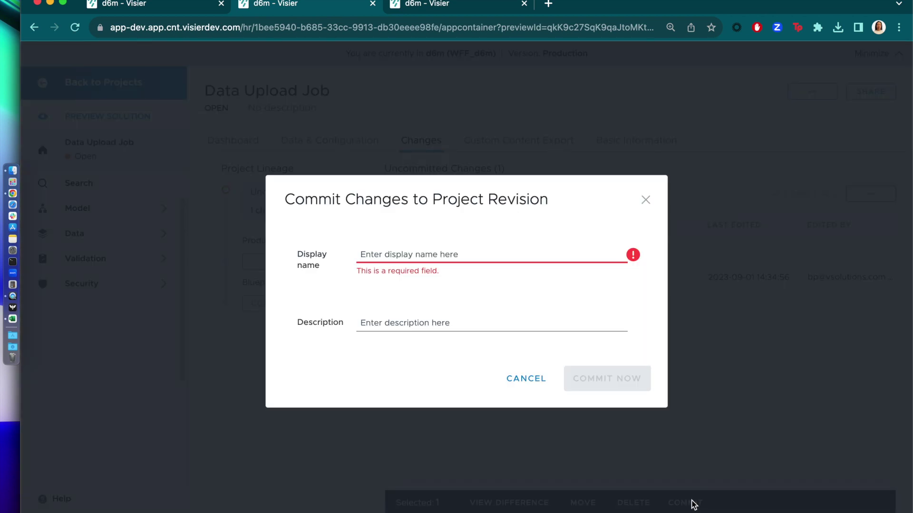
pyautogui.click(471, 255)
pyautogui.write('Co')
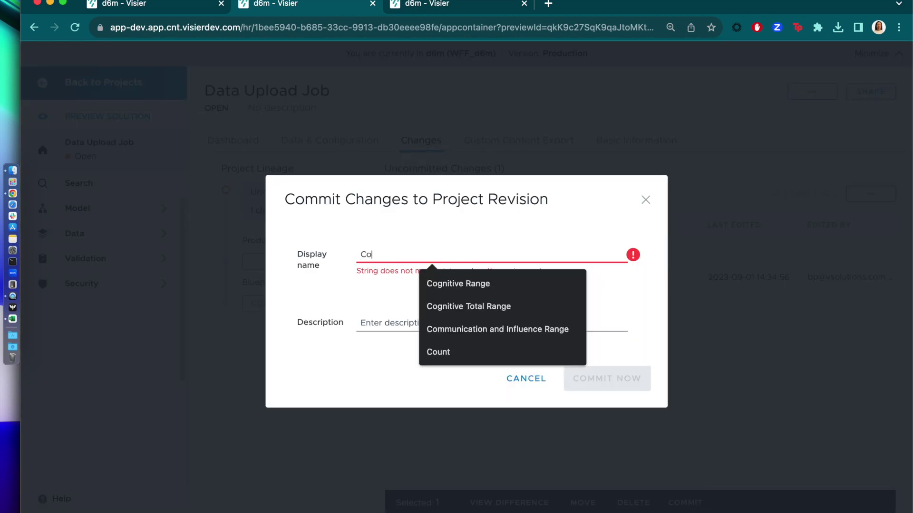
pyautogui.write('mmit for Pubil')
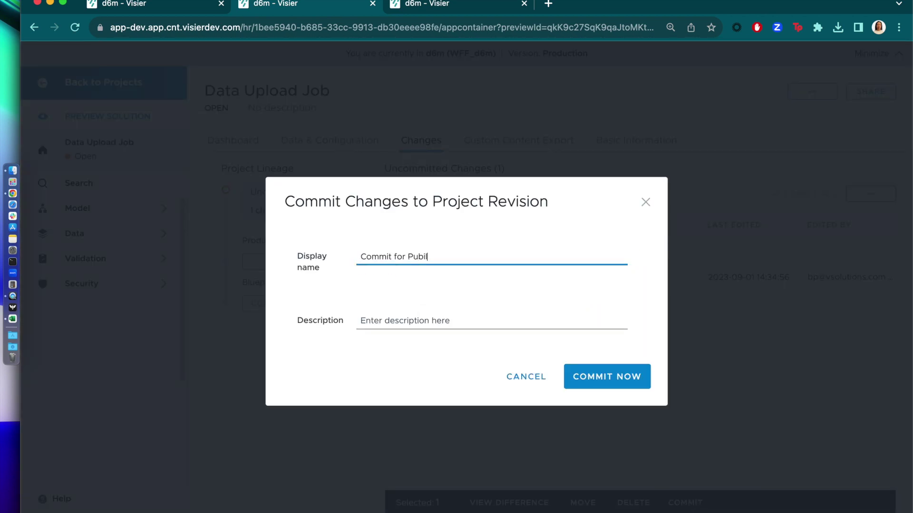
pyautogui.write('lication')
pyautogui.click(591, 370)
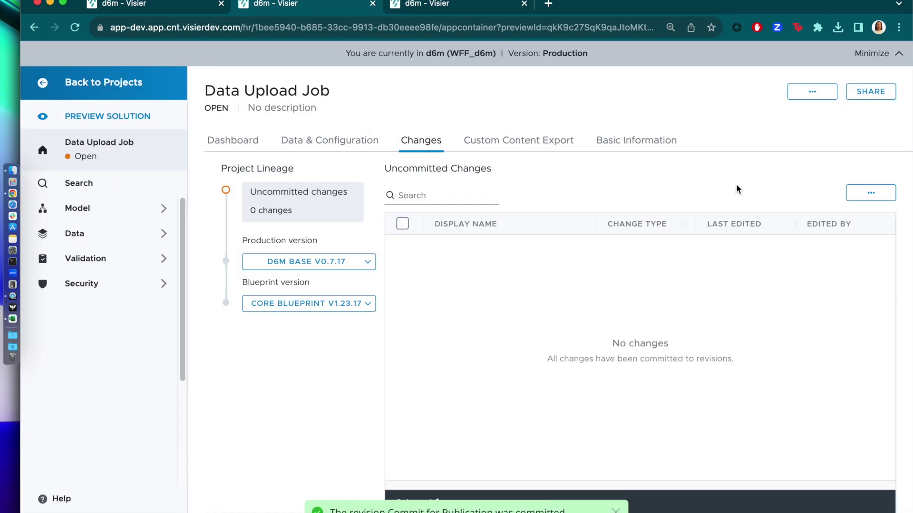